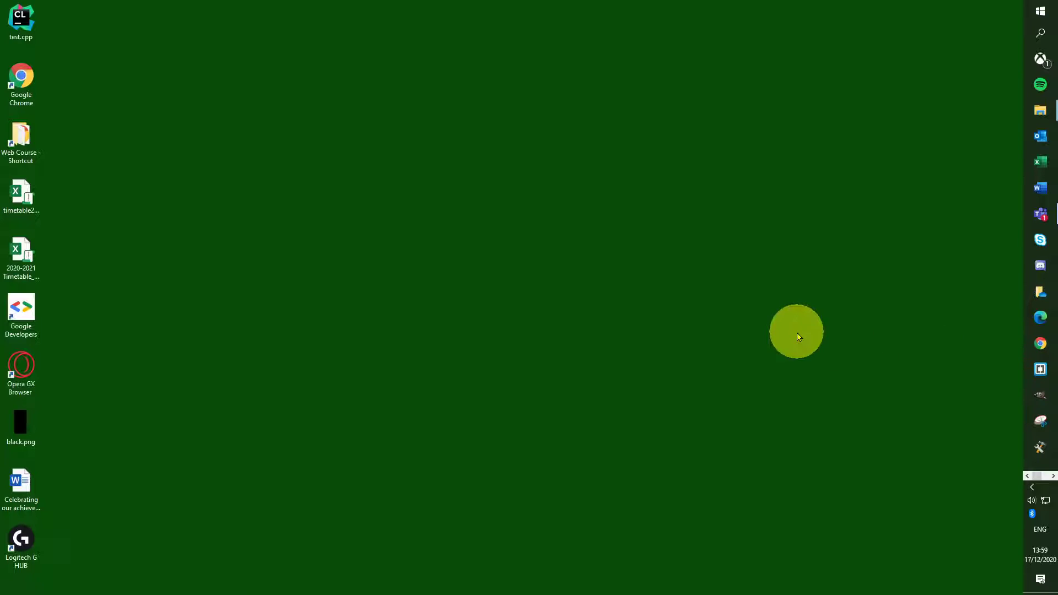
Step: Open Microsoft Edge, search the web for jetbrains and open the official JetBrains website
left_click(1039, 318)
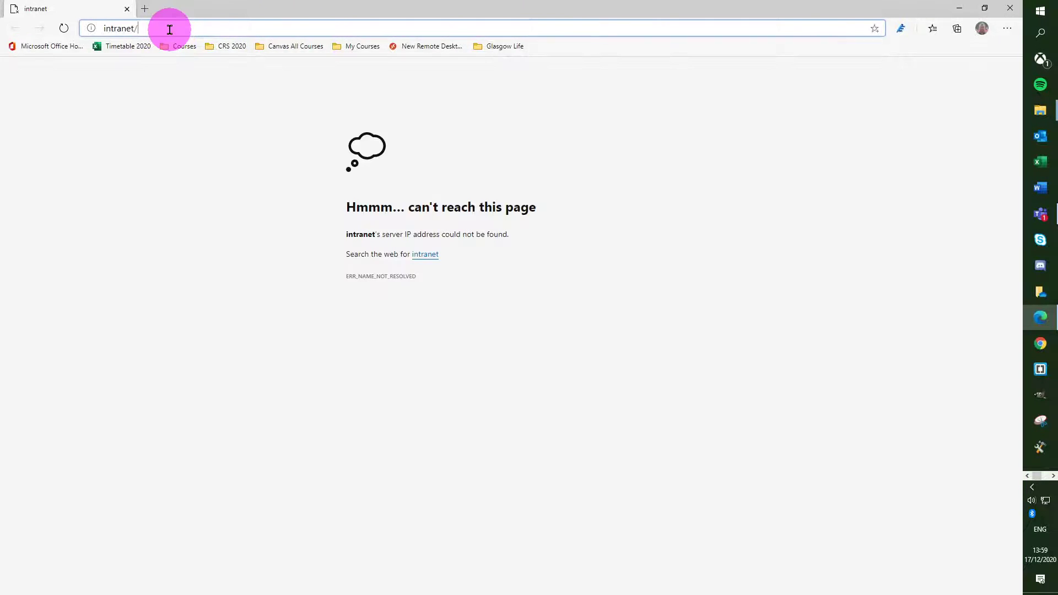
left_click(170, 29)
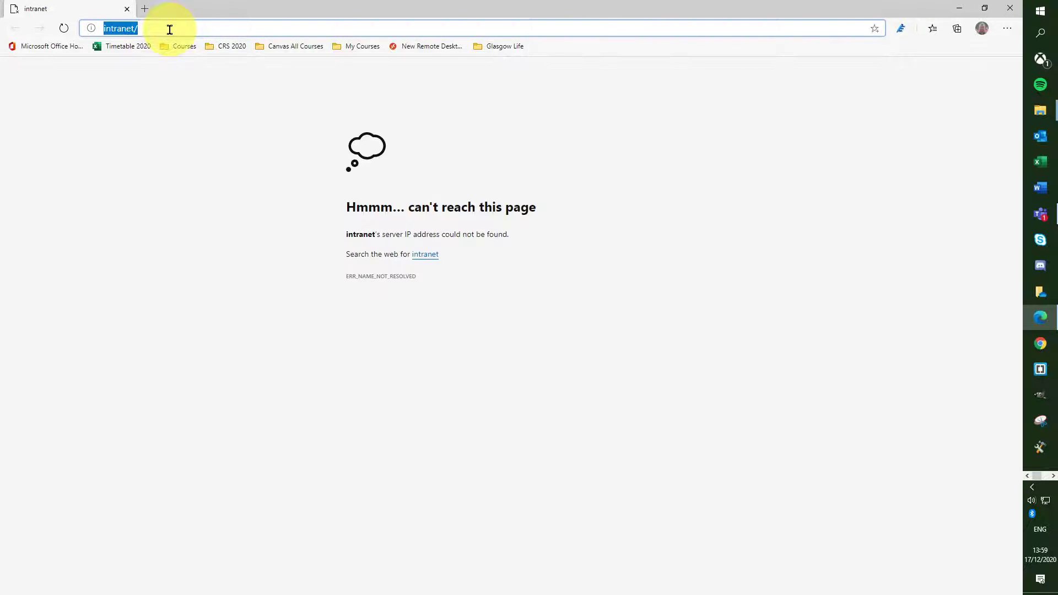
type("jetbrains")
key("Return")
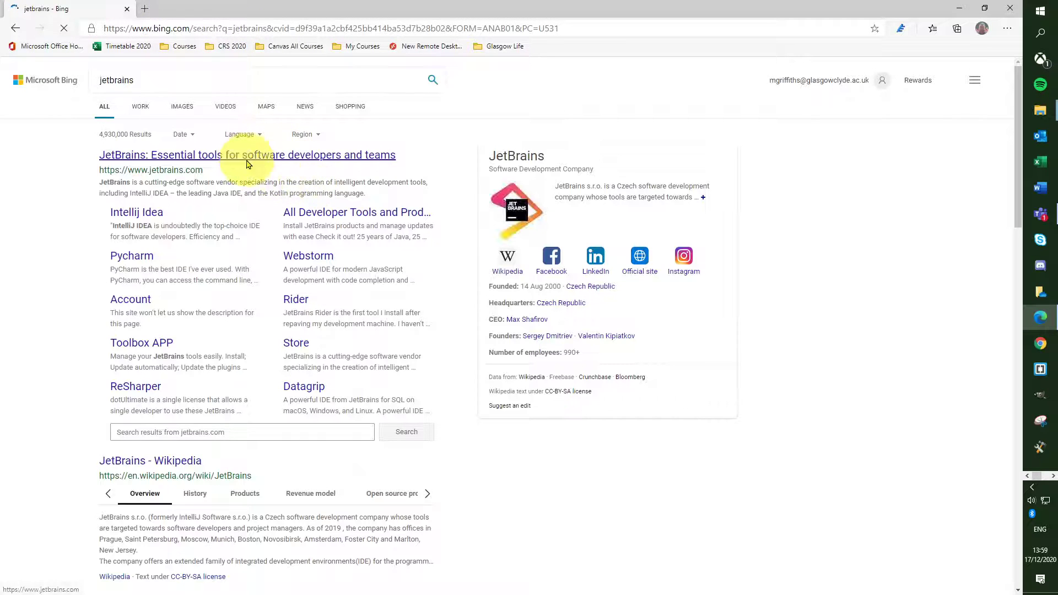
left_click(213, 156)
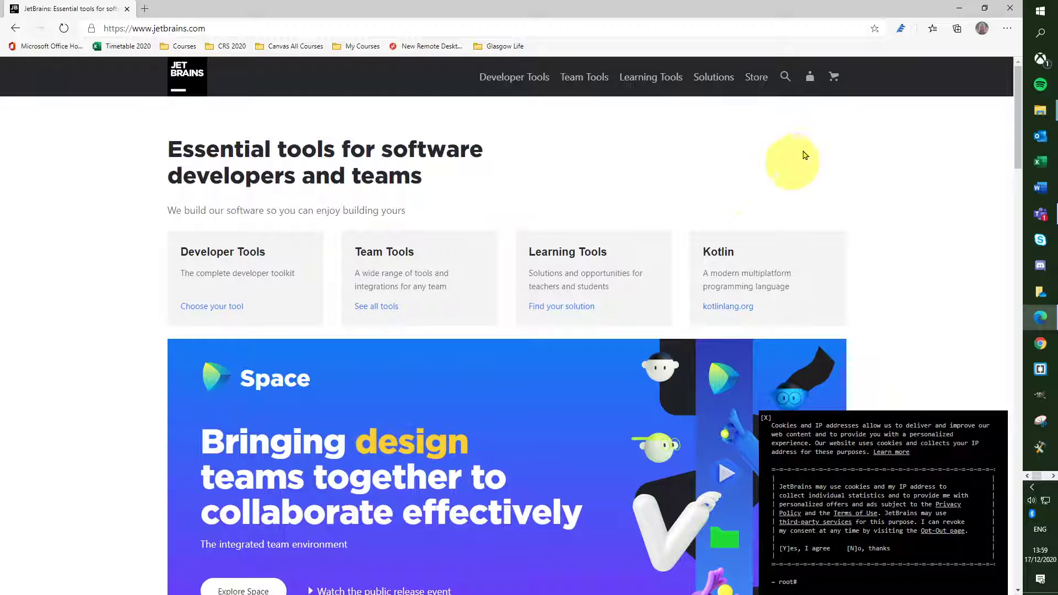
Step: Go to the JetBrains account login and sign in to the existing account with the saved credentials
left_click(811, 80)
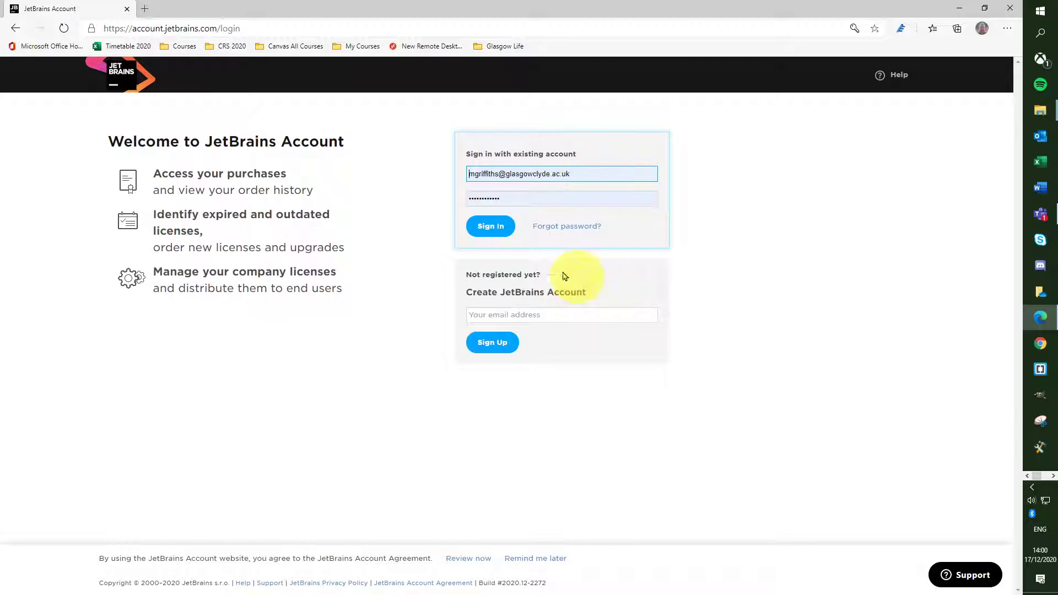
left_click(475, 314)
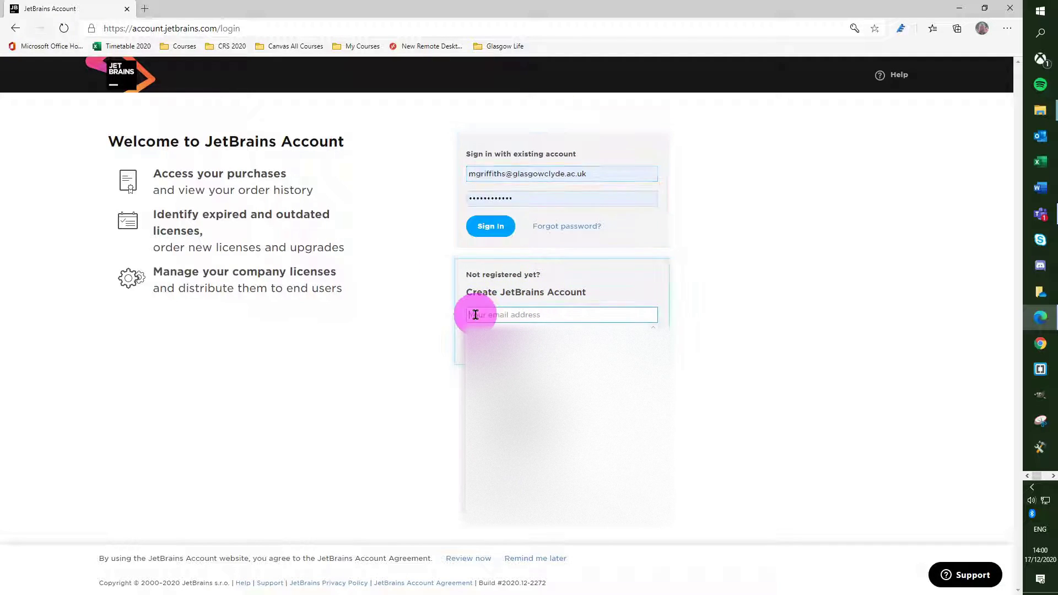
left_click(792, 320)
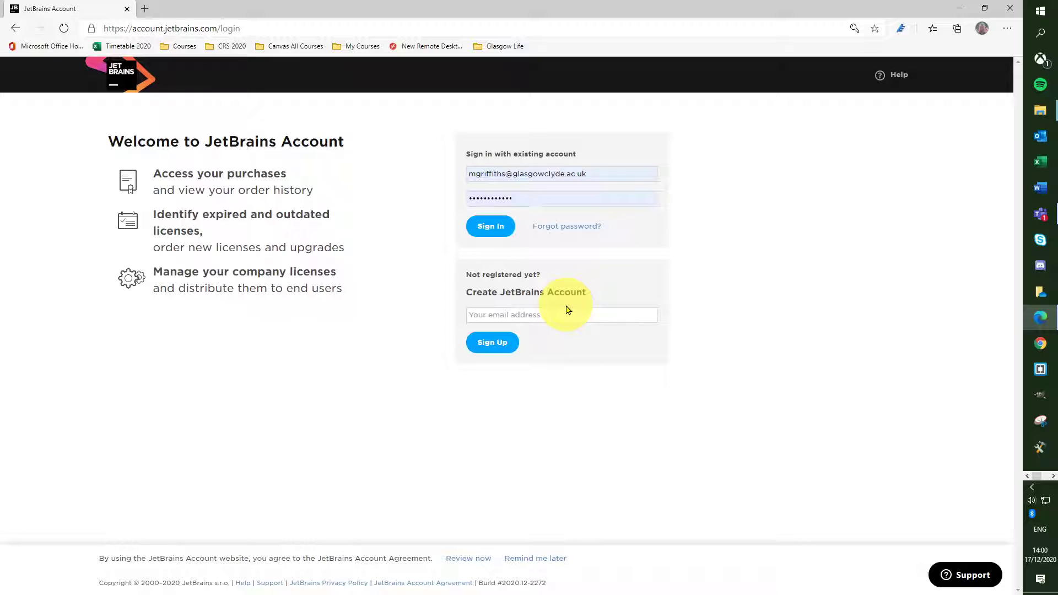
left_click(490, 226)
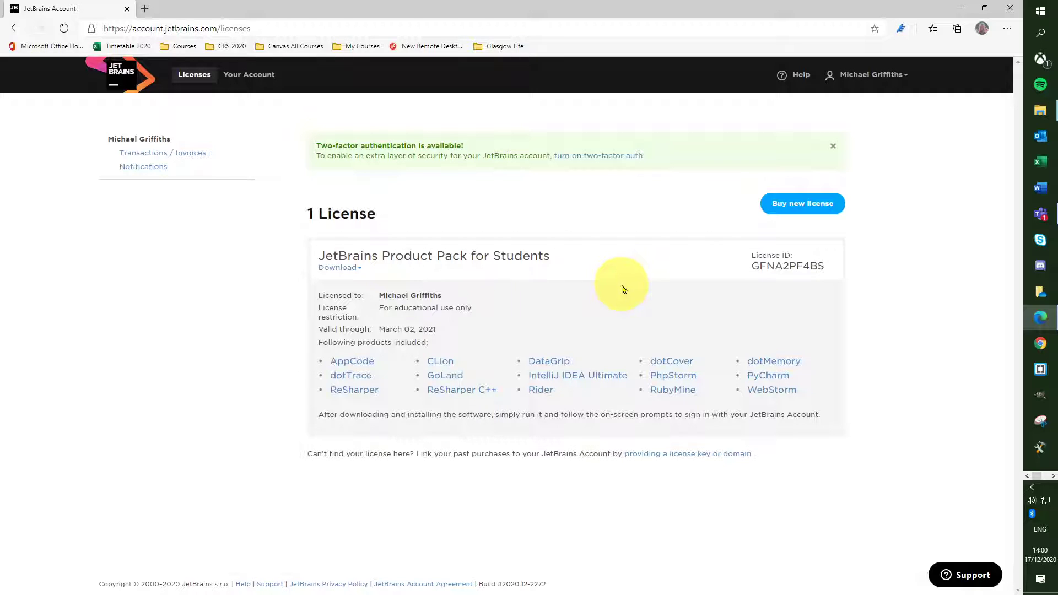
Step: Open the CLion product's download page, agree to the cookie notice and download the Windows .exe installer
left_click(451, 367)
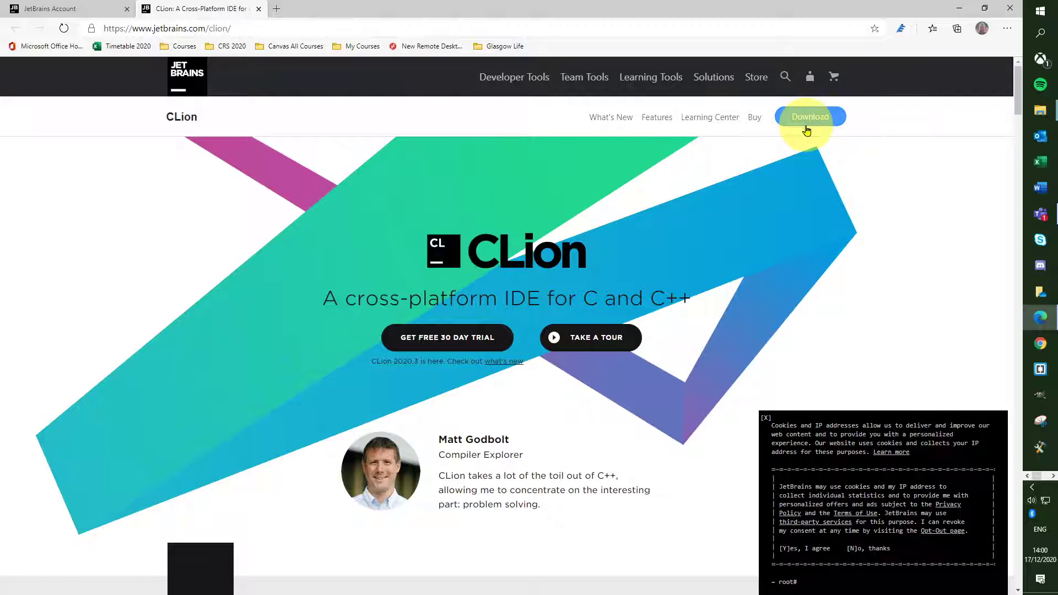
left_click(806, 130)
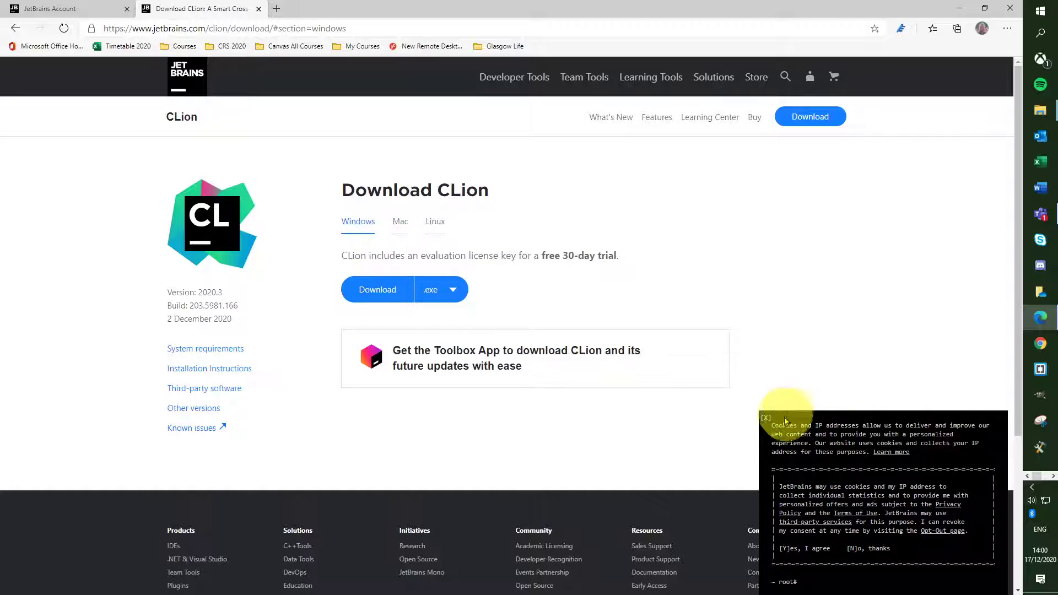
left_click(797, 548)
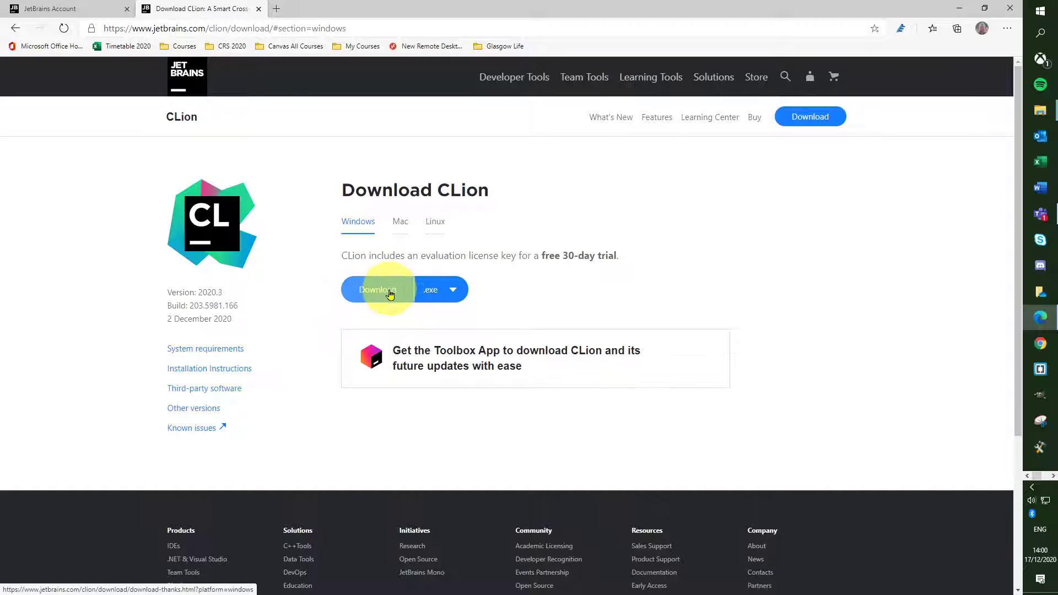
left_click(390, 293)
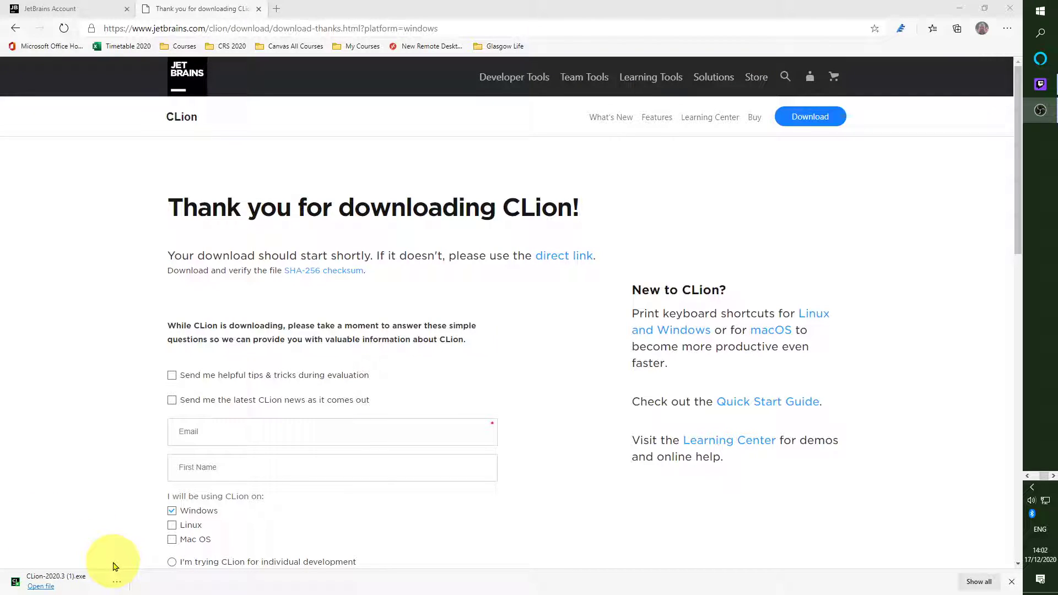
Step: Run the downloaded CLion installer, minimize the browser and allow the installer to make changes
left_click(36, 587)
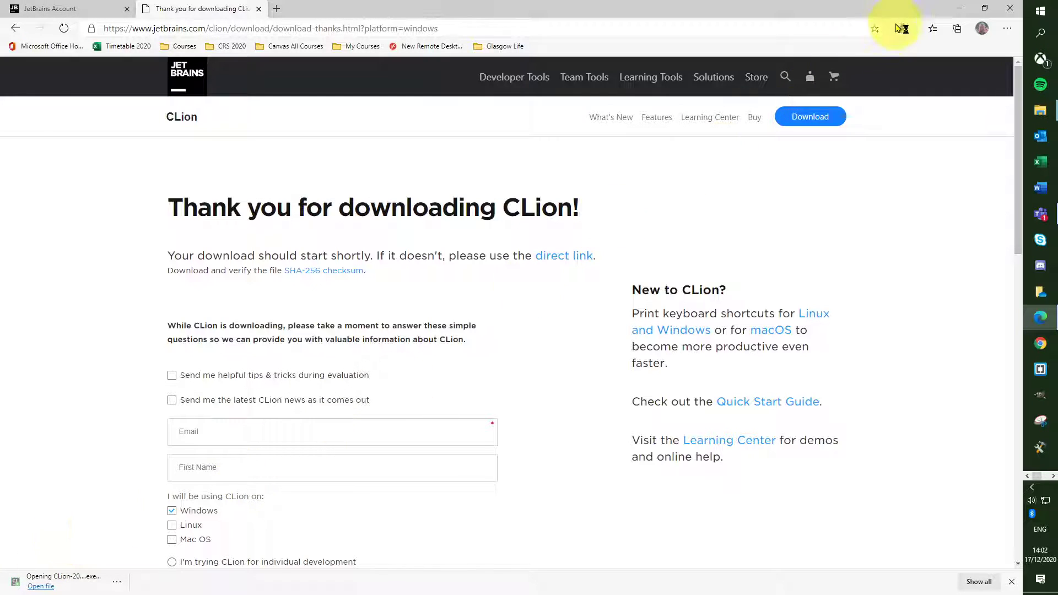
left_click(960, 8)
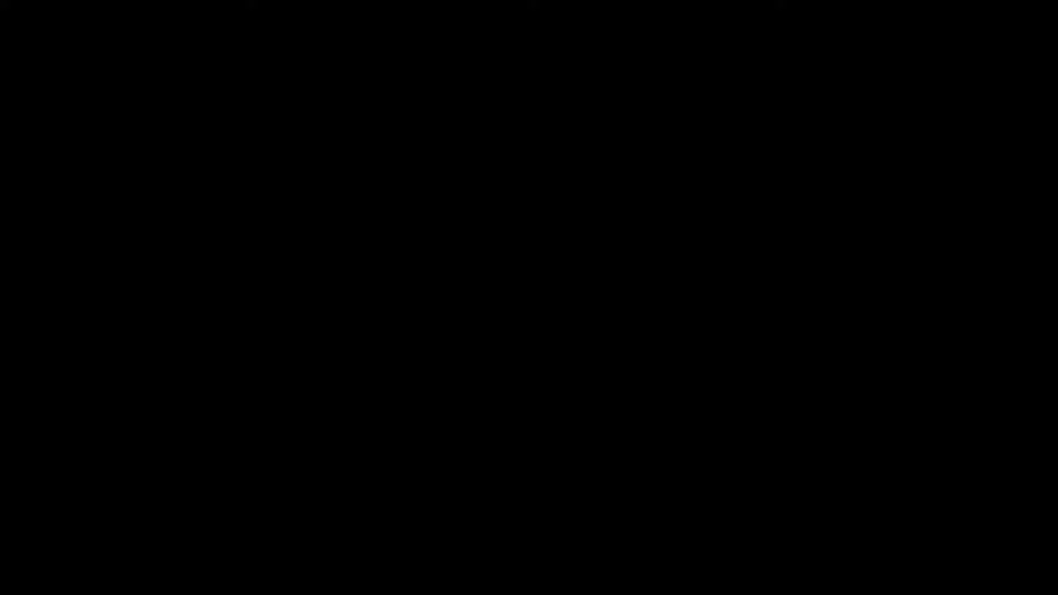
left_click(598, 221)
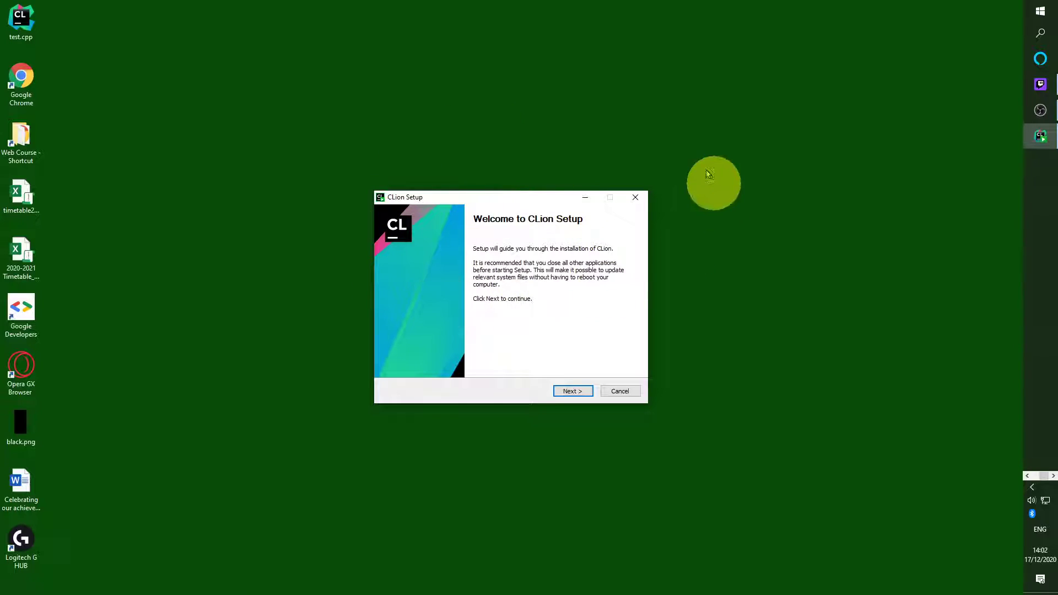
Step: Set the CLion install location to the JetBrains folder on Big Disk (D:) and continue to the installation options
left_click(573, 392)
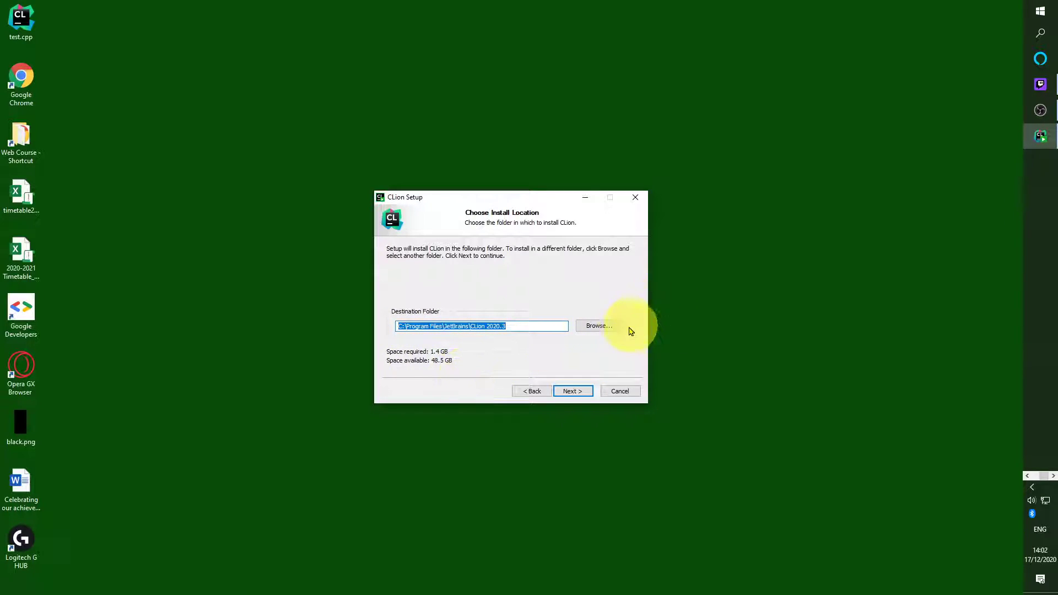
left_click(600, 326)
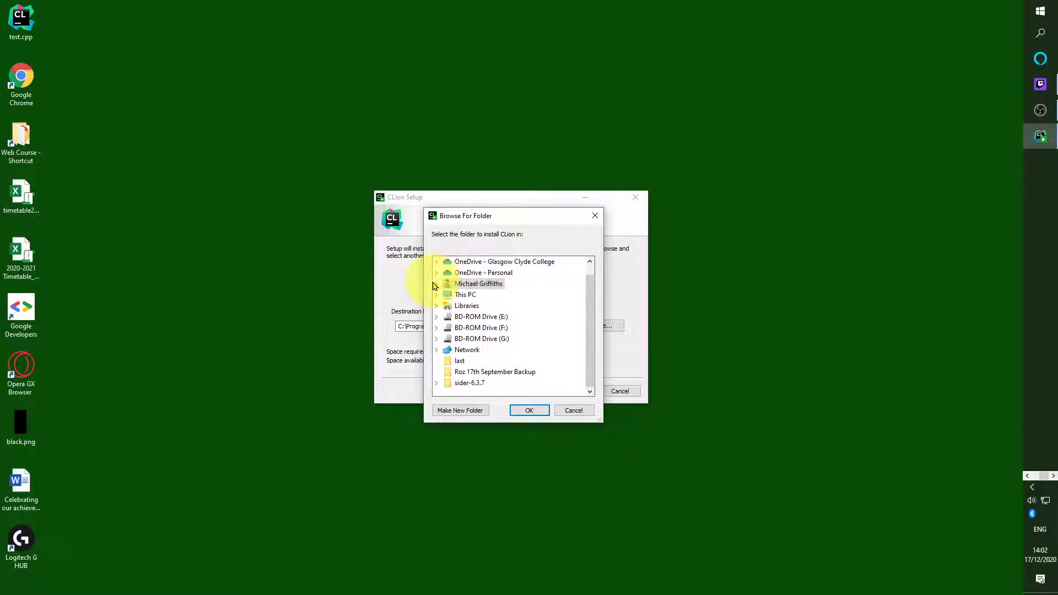
double_click(465, 294)
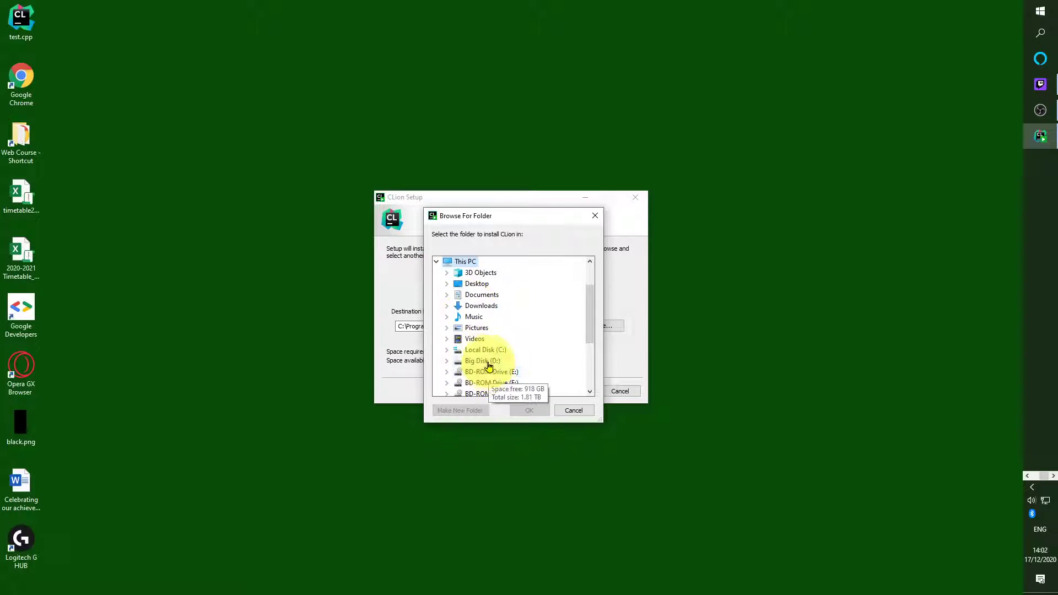
double_click(481, 361)
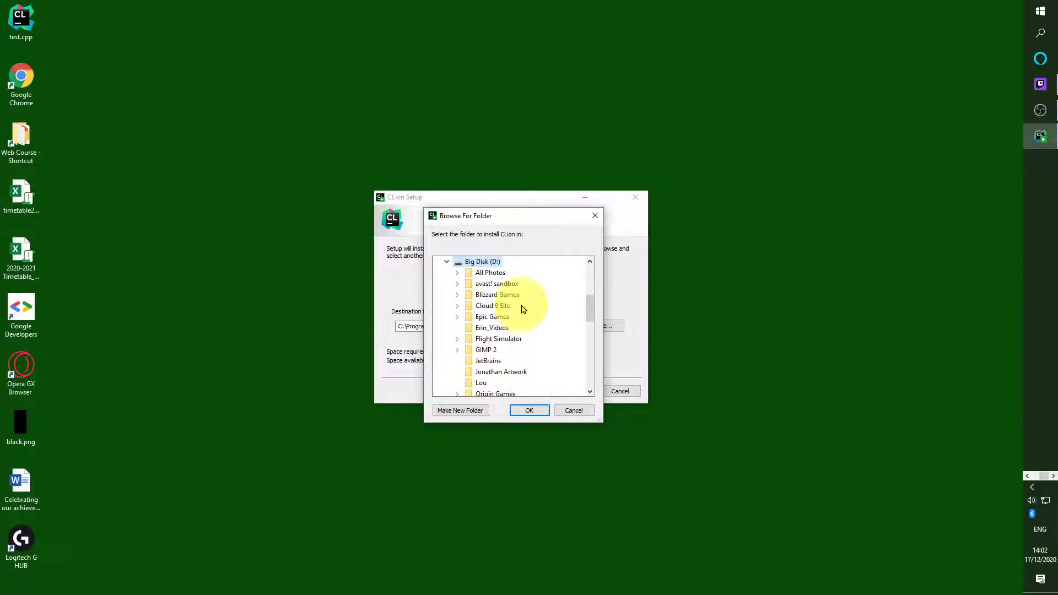
left_click(492, 362)
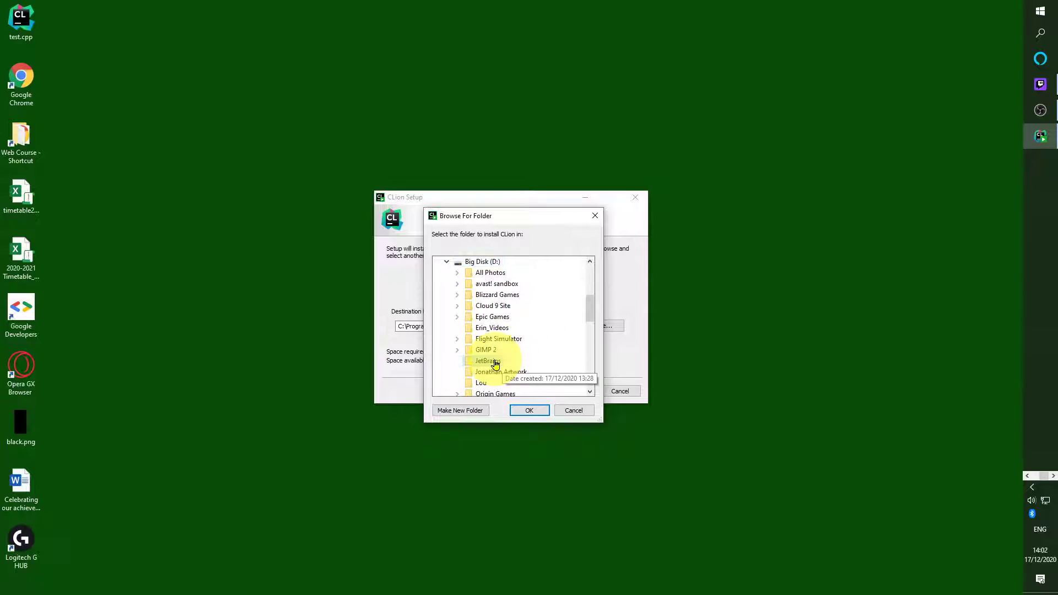
left_click(532, 411)
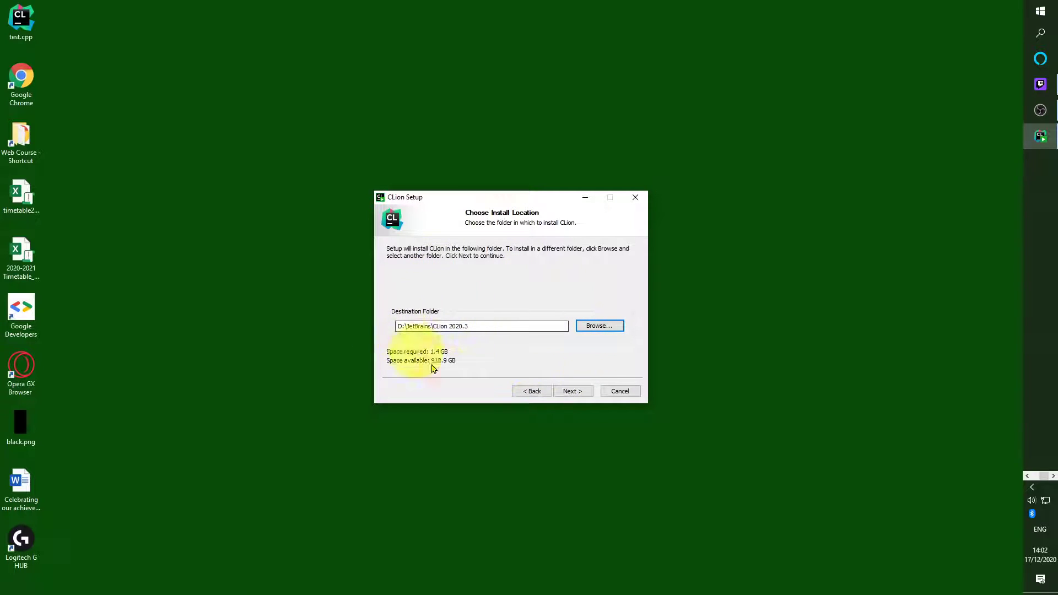
left_click(574, 391)
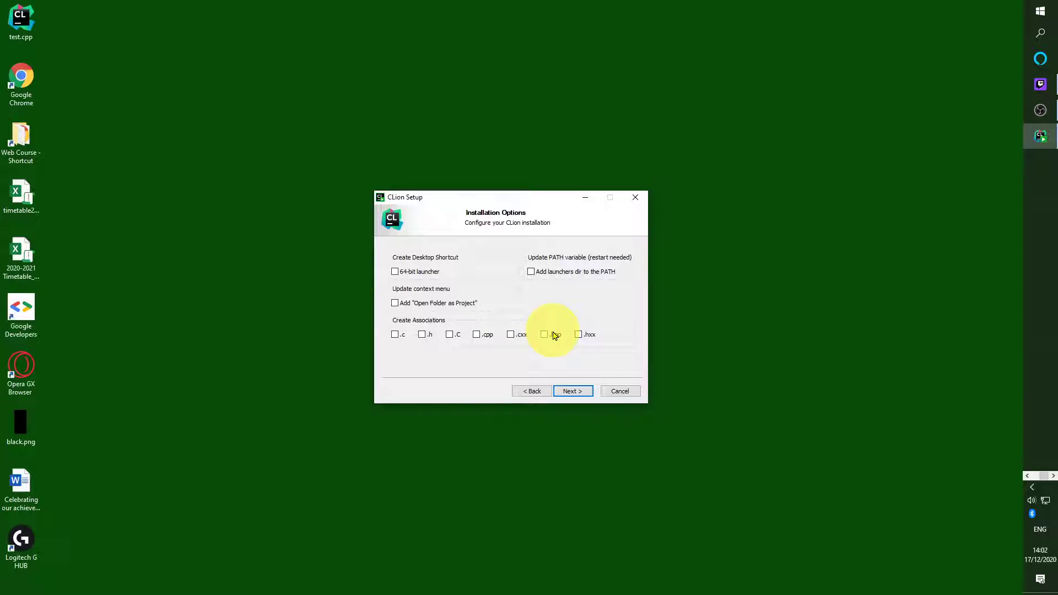
Step: Enable the 64-bit launcher desktop shortcut and the .c, .h, .C, .cpp, .cxx, .hpp and .hxx file associations
left_click(394, 272)
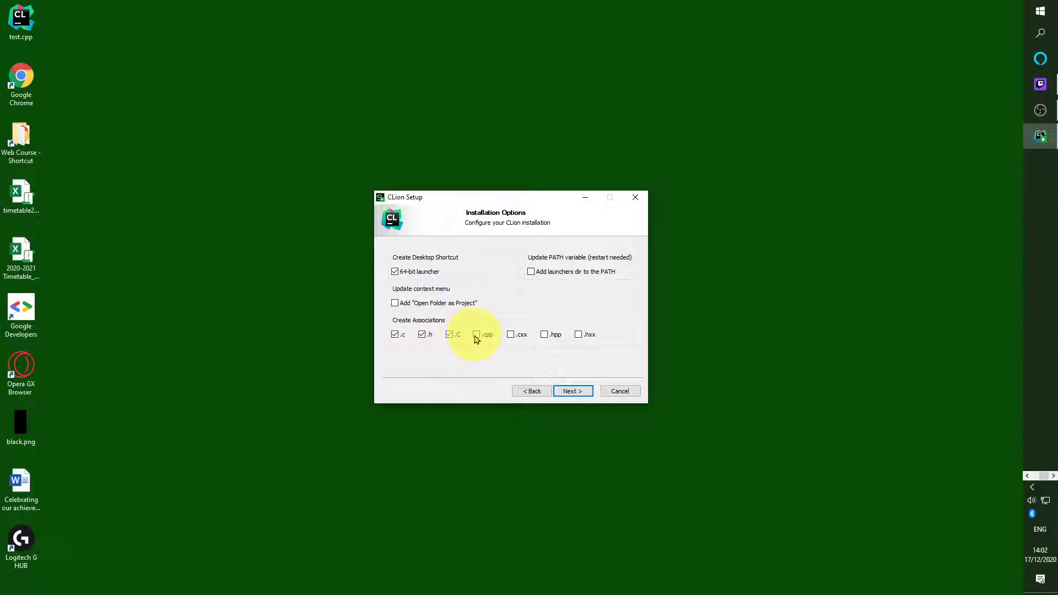
left_click(556, 335)
left_click(579, 335)
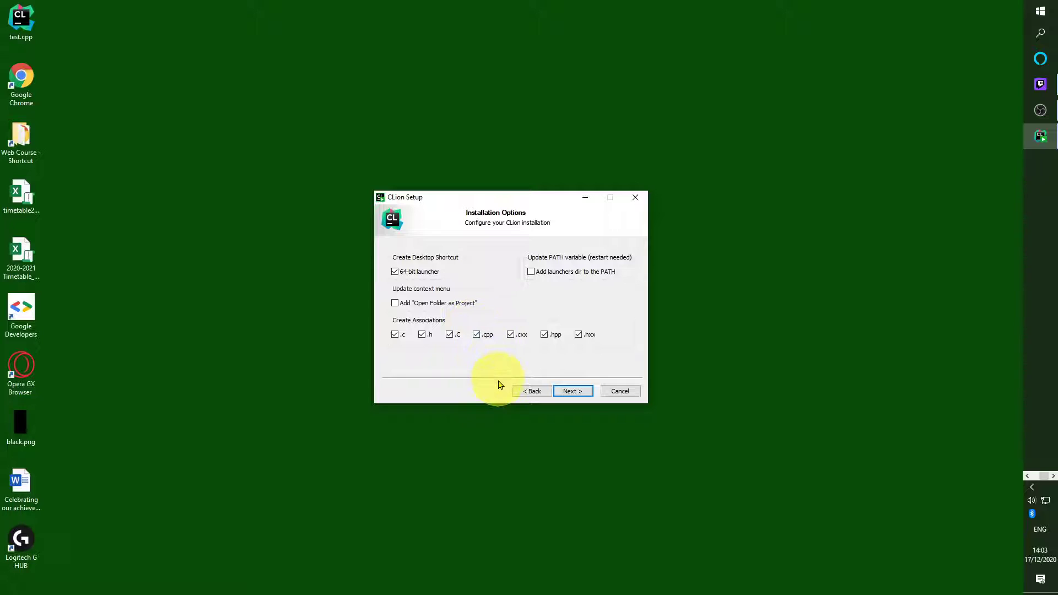
Step: Install CLion with JetBrains as the Start menu folder and finish the setup without running CLion
left_click(581, 393)
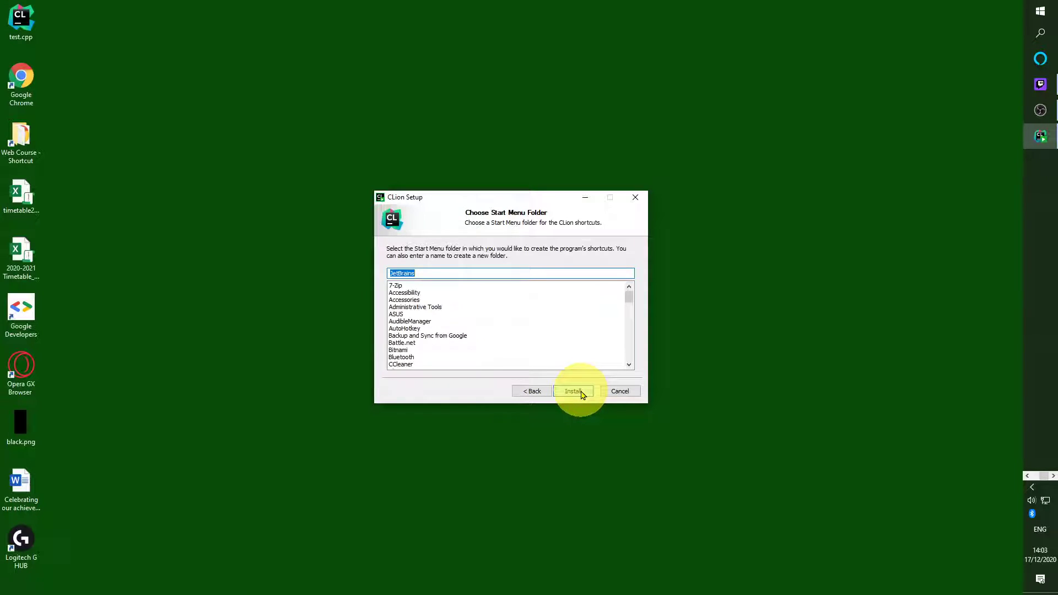
left_click(573, 392)
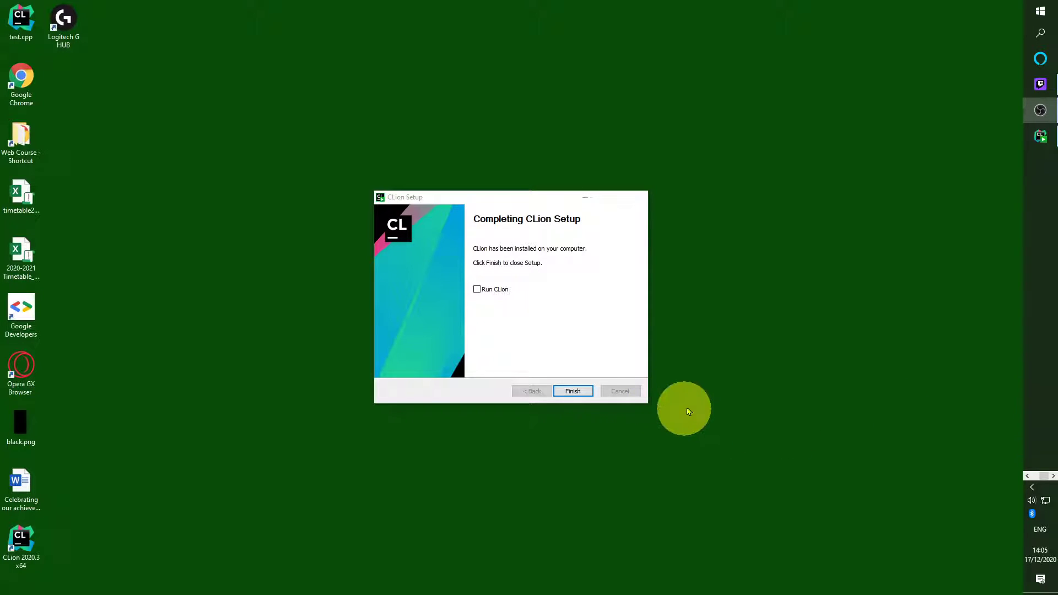
left_click(573, 392)
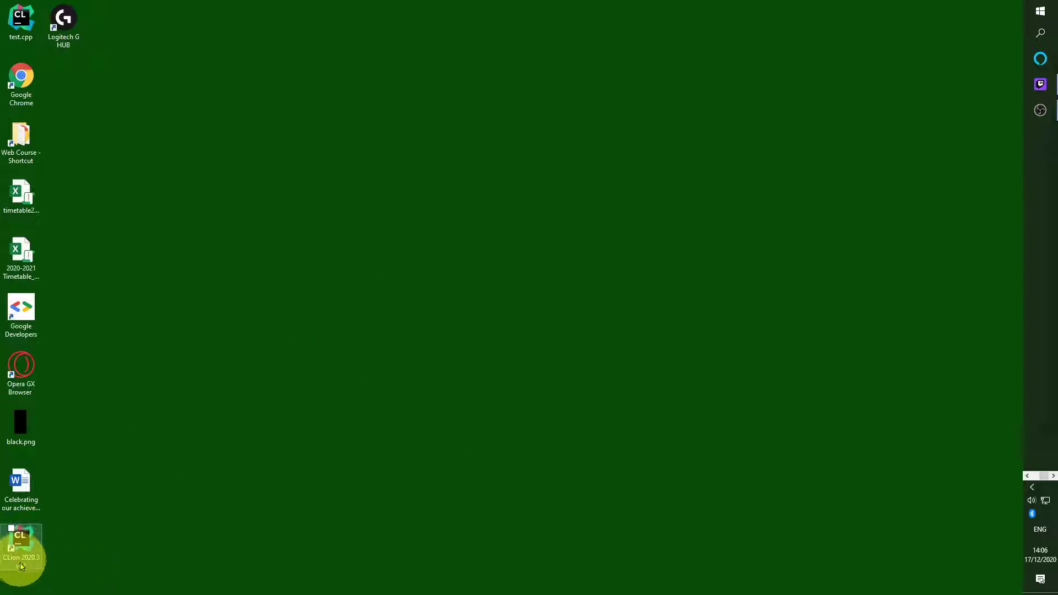
Step: Launch CLion 2020.3 from the desktop and choose not to import settings
left_click(26, 547)
double_click(26, 548)
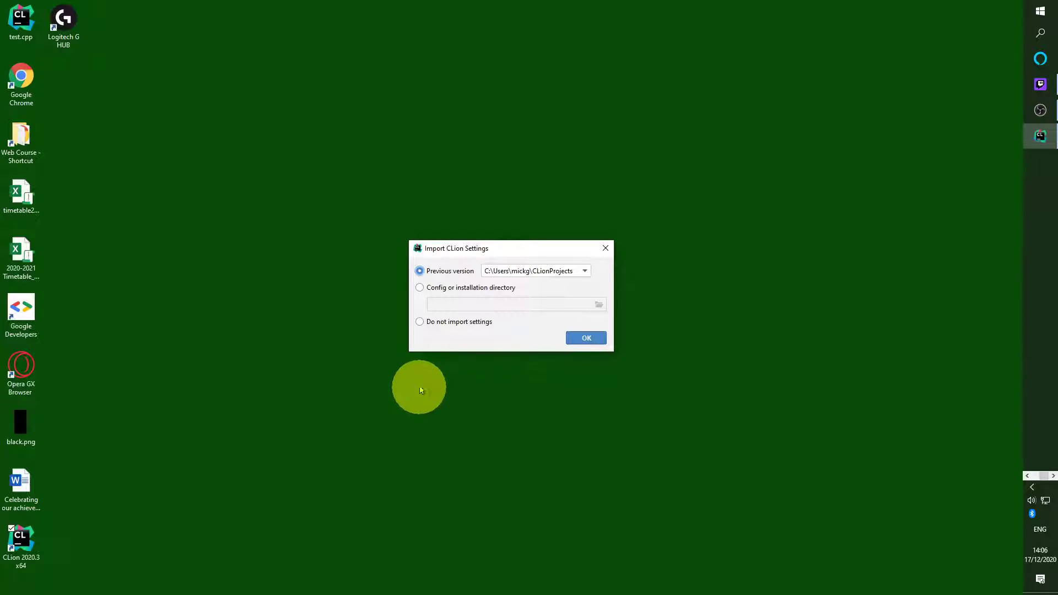
left_click(483, 323)
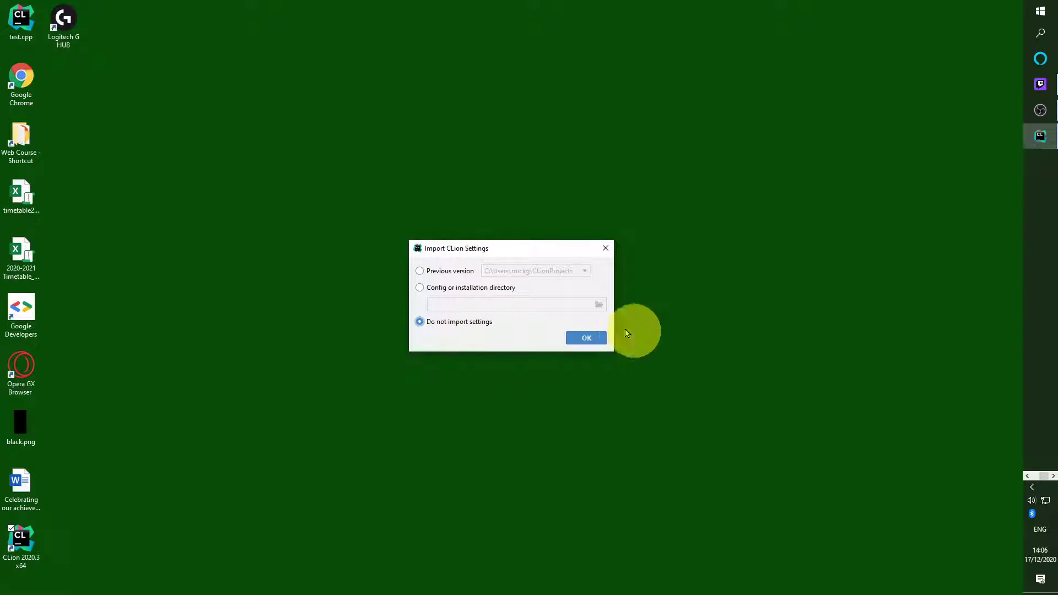
left_click(597, 343)
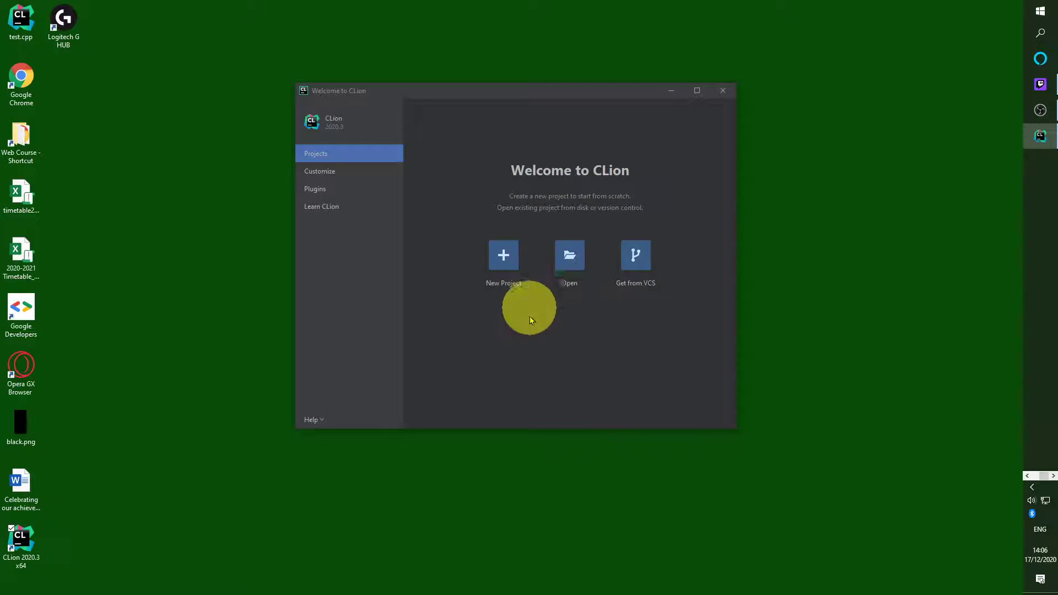
Step: Create a new C++ executable project named test1 in the CLionProjects folder with the C++14 standard
left_click(503, 264)
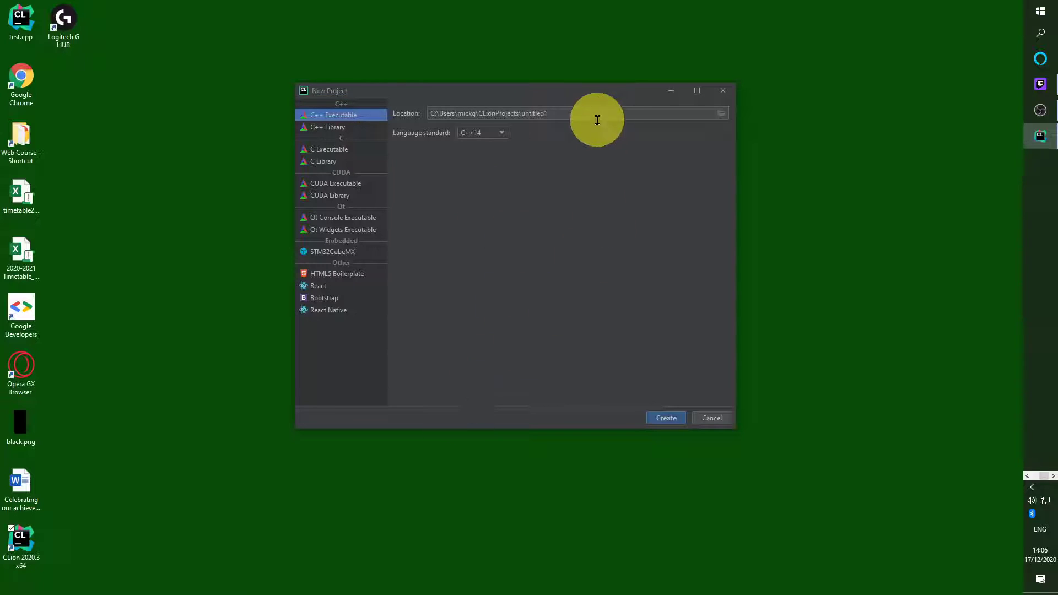
double_click(525, 113)
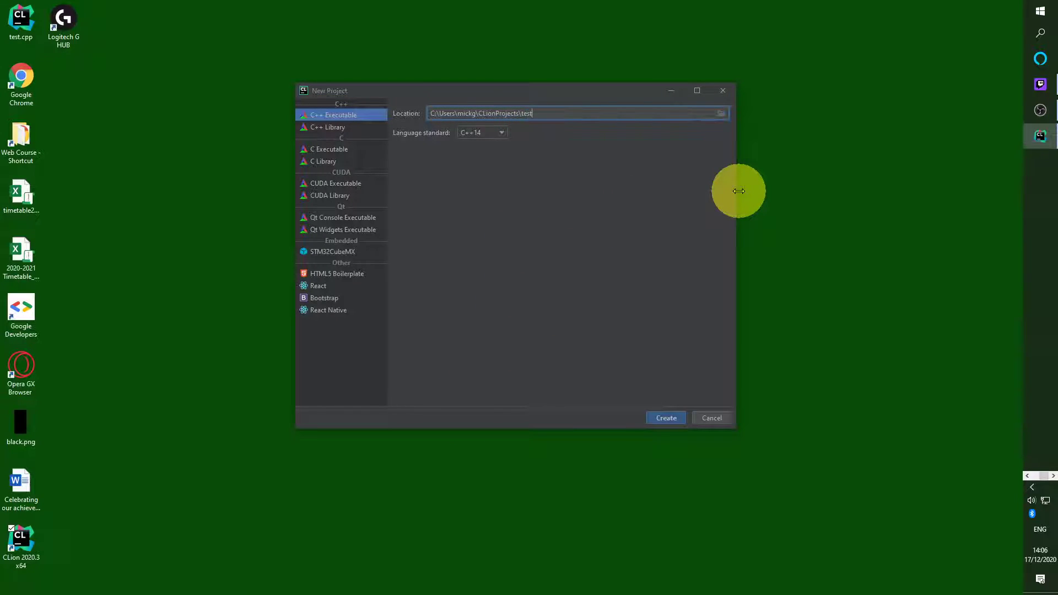
left_click(667, 418)
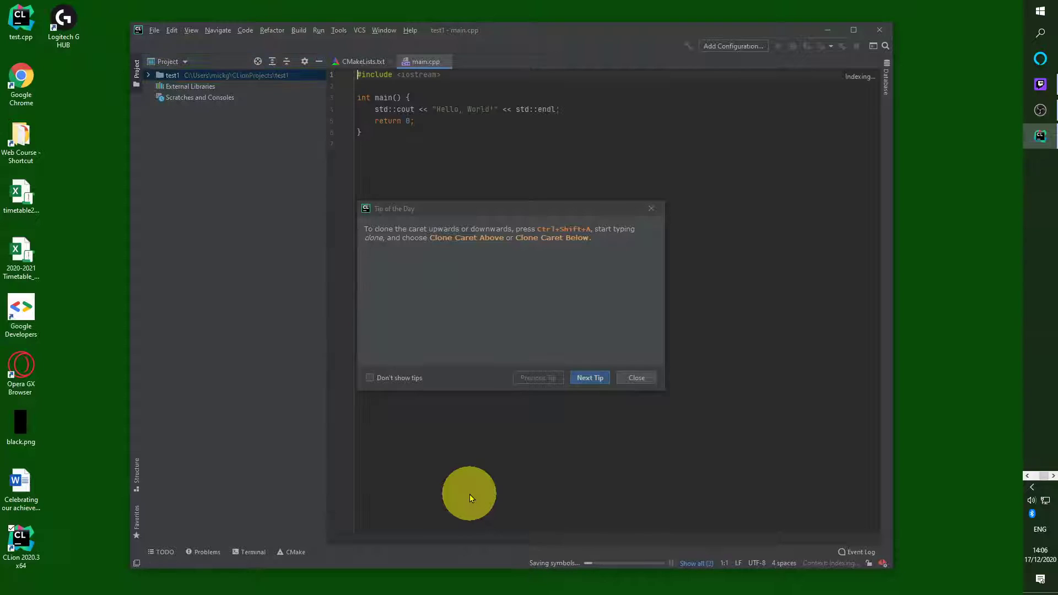
Step: Turn off the daily tips, close the tip dialog and maximize the CLion window
left_click(369, 379)
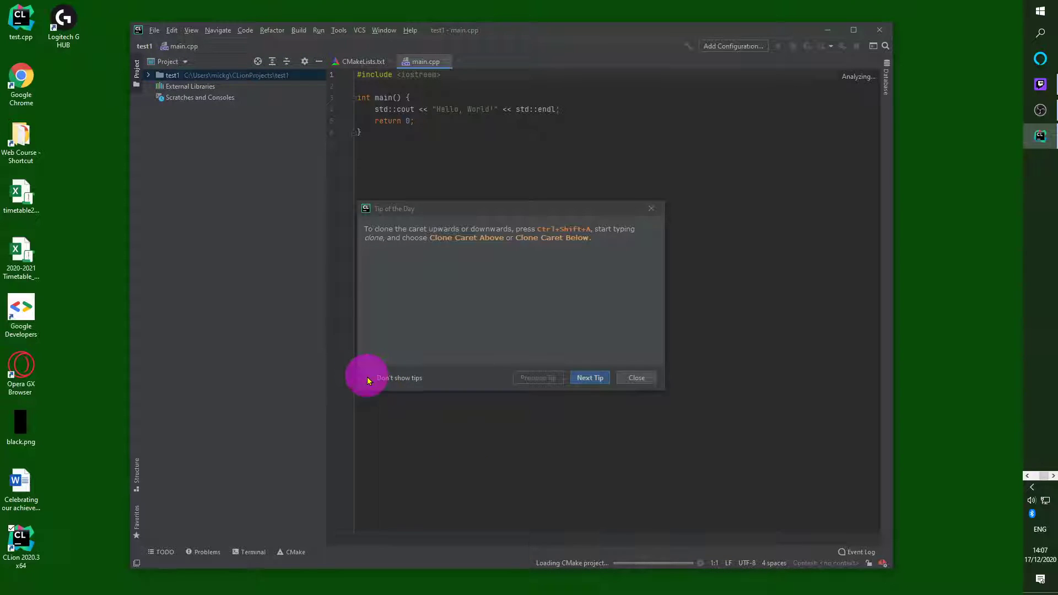
left_click(643, 375)
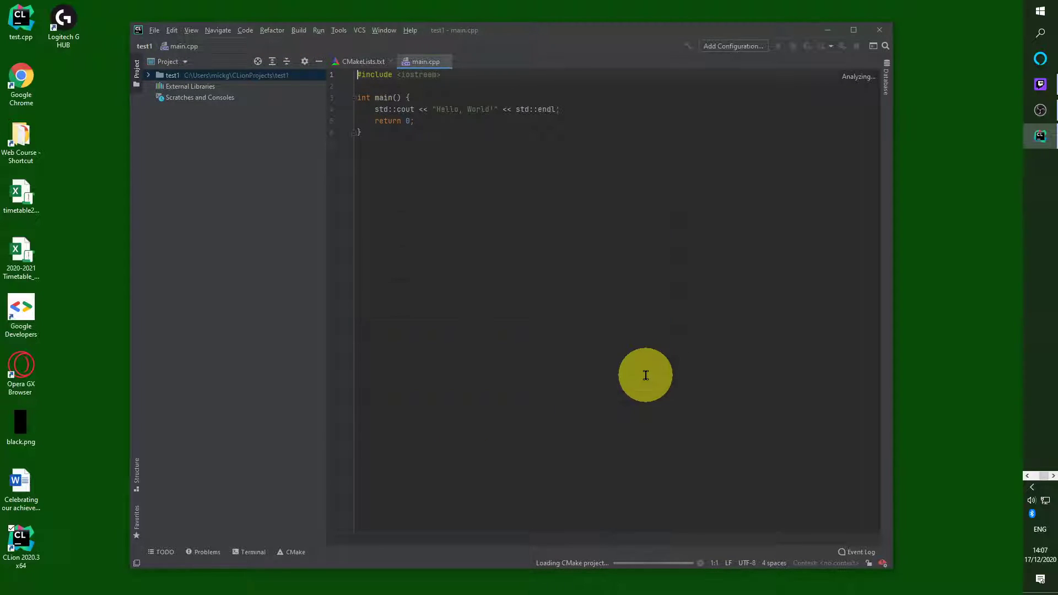
left_click(853, 30)
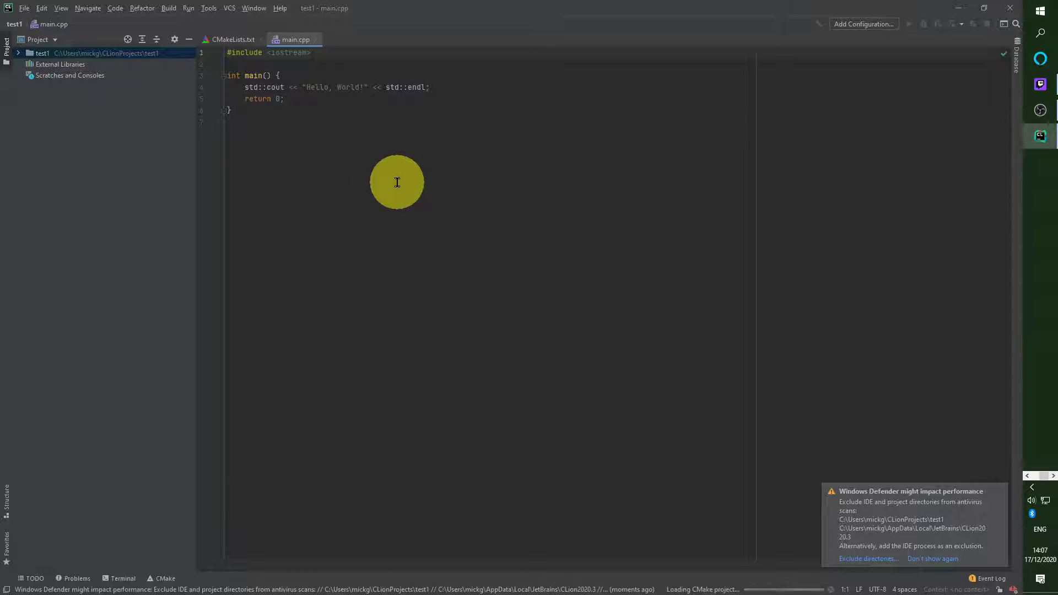
Step: Run the test1 program and select the "Hello, World!" line in its output
left_click(339, 178)
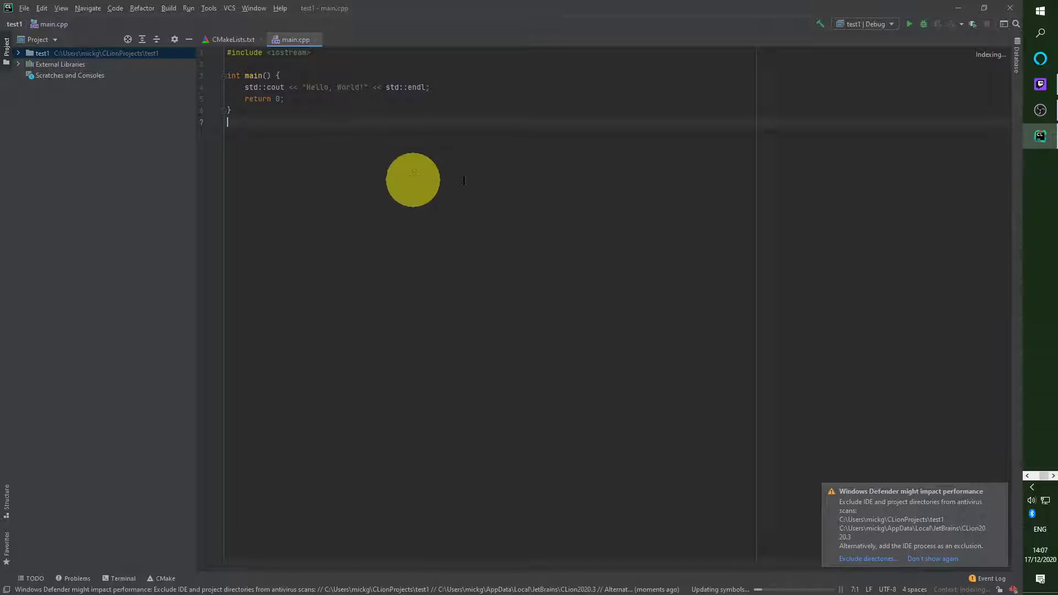
left_click(910, 29)
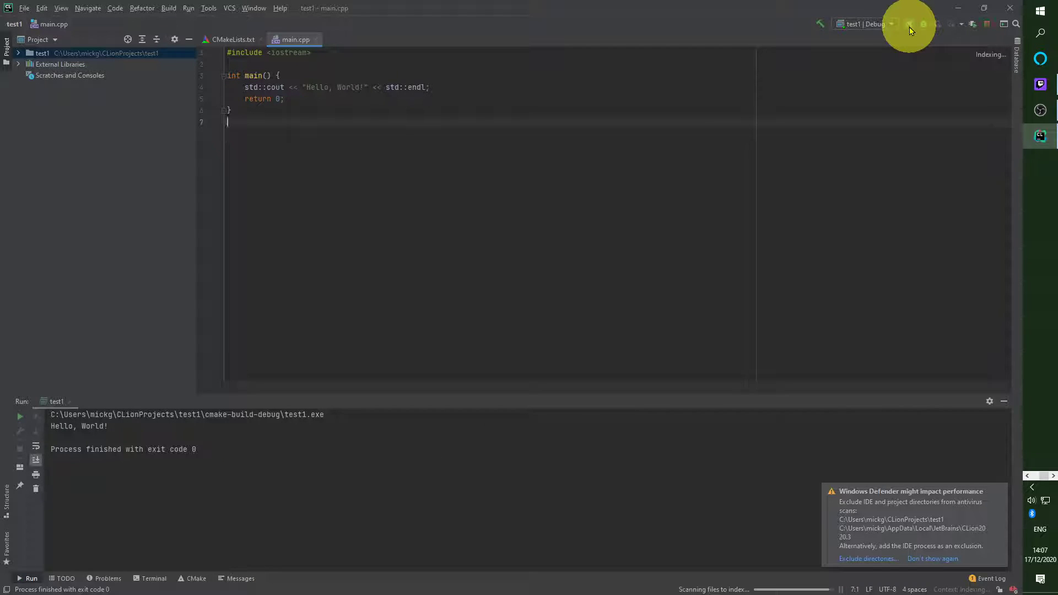
left_click(50, 434)
left_click_drag(118, 426, 49, 426)
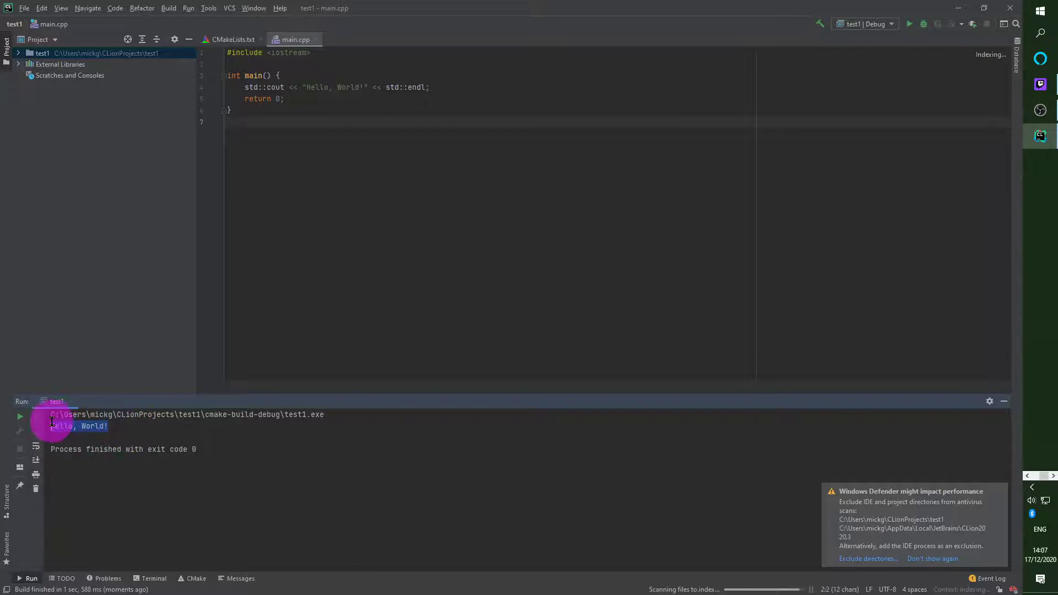